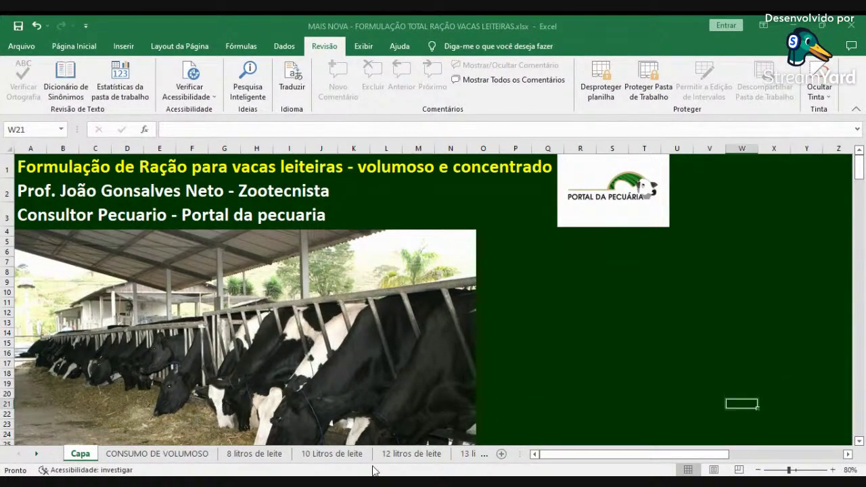
Step: Open the "20 litros de leite" sheet
left_click(466, 453)
left_click(466, 454)
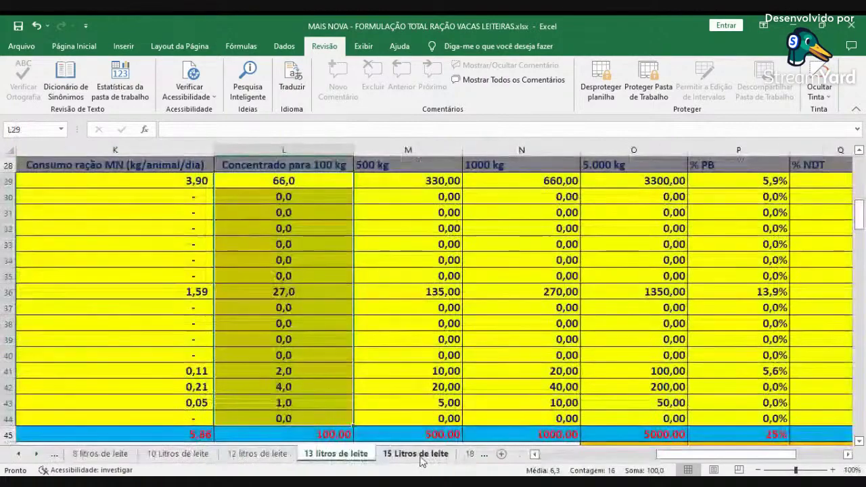
left_click(471, 456)
left_click(473, 454)
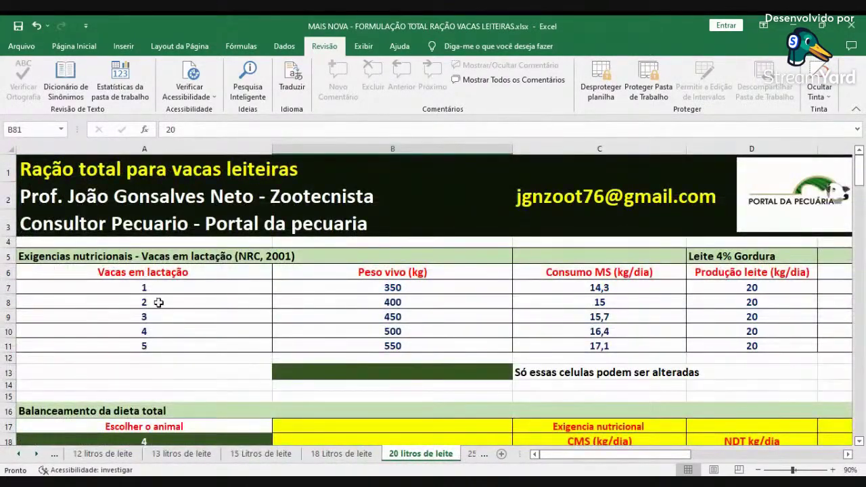
Step: Copy the 500 kg cow's nutritional requirements, from CMS through P (F10:K10), in the "Exigencias nutricionais" table
left_click(182, 332)
left_click(313, 329)
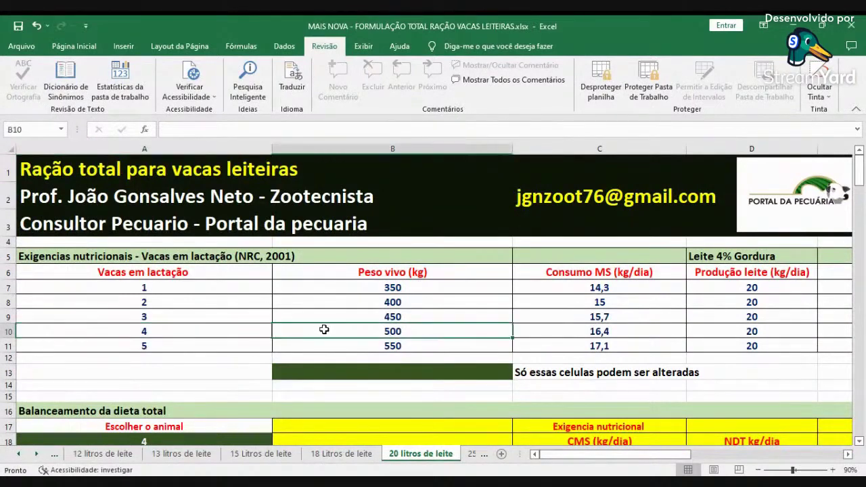
key("Right")
key("Right")
key("Right")
key("Right")
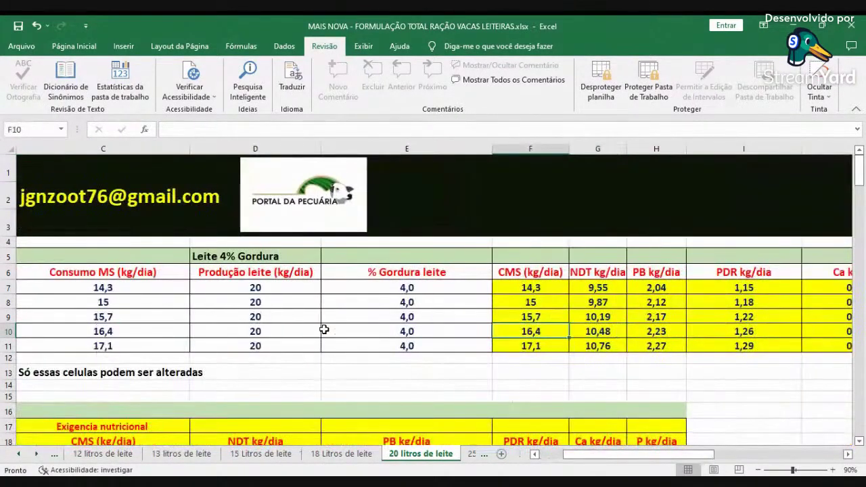
key("shift+Right")
key("shift+Right")
key("shift+Right")
key("shift+Right")
key("shift+Right")
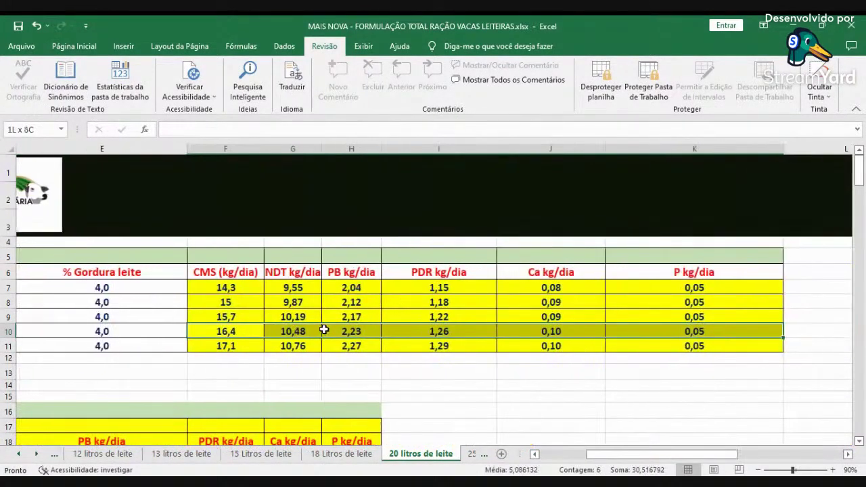
right_click(242, 330)
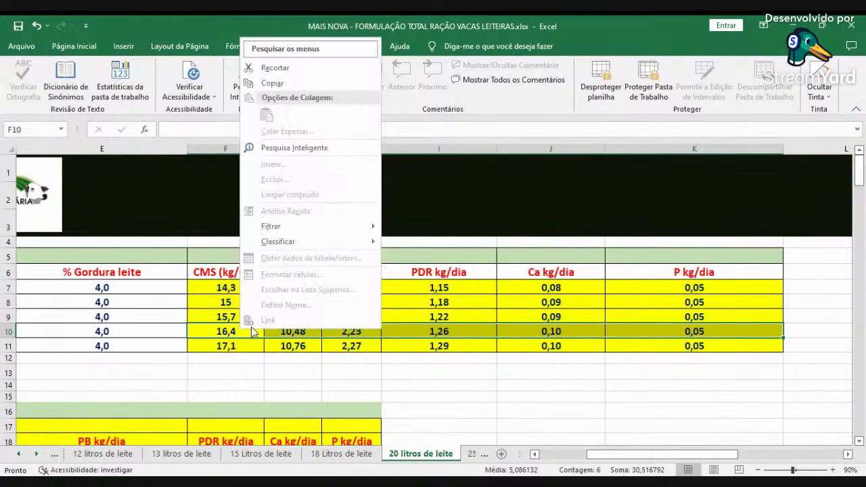
left_click(270, 83)
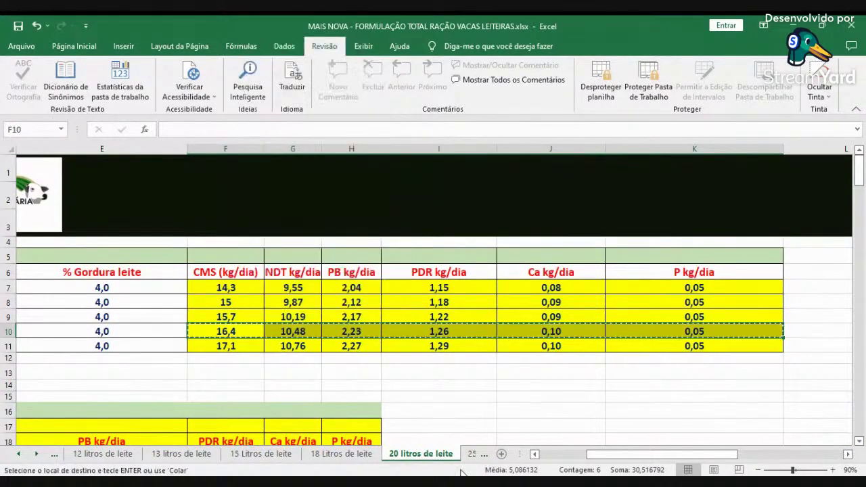
Step: Paste the copied requirements into the "Digitar a exigencia total do animal" row of the diet balancing table, starting at C19
left_click(548, 455)
left_click_drag(548, 458, 541, 458)
scroll(473, 304, "down", 3)
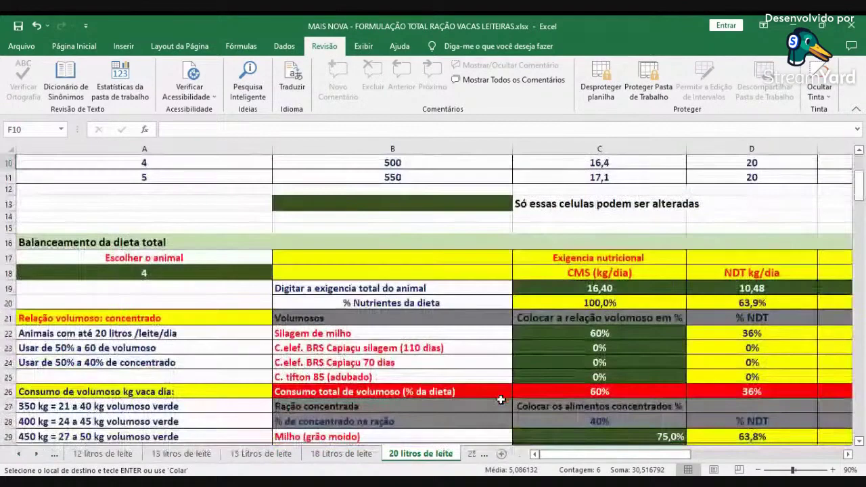
right_click(559, 289)
left_click(579, 260)
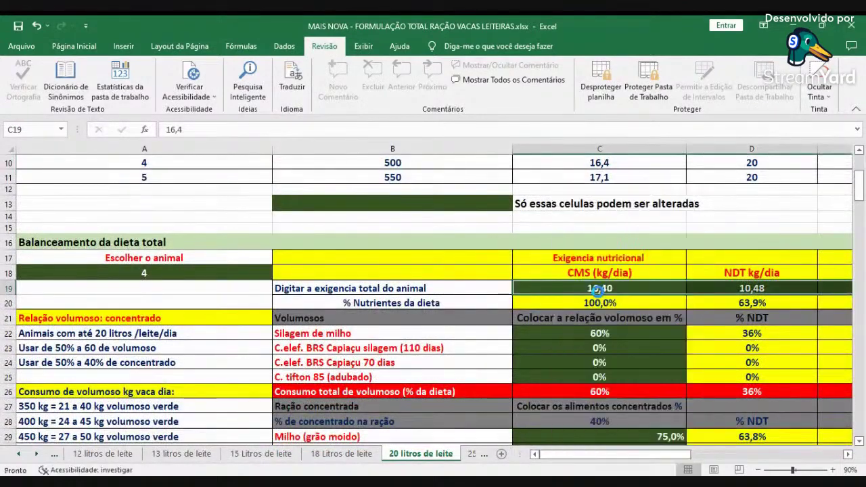
Step: Examine the "Silagem de milho" share and the forage-to-concentrate guideline for animals giving up to 20 litres of milk
left_click(569, 339)
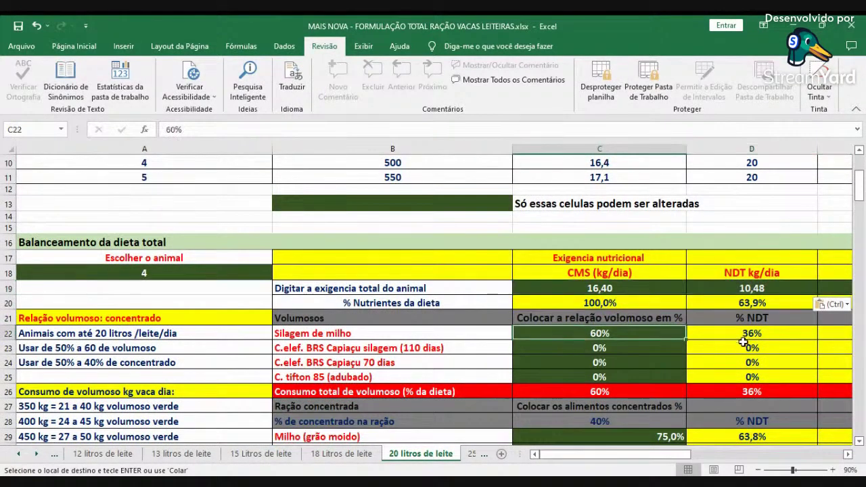
scroll(743, 348, "down", 2)
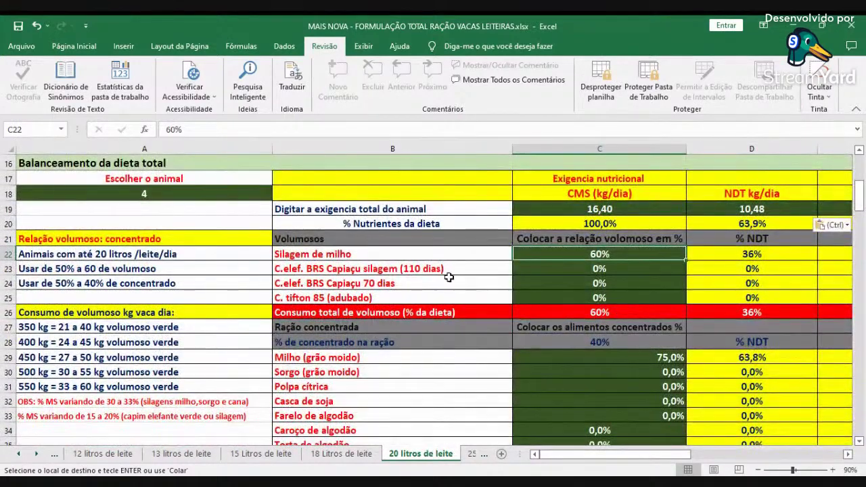
left_click(393, 254)
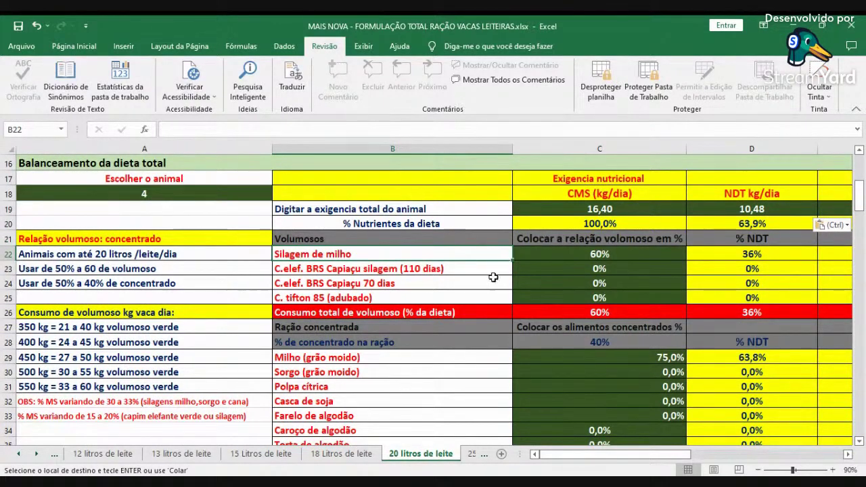
left_click(94, 255)
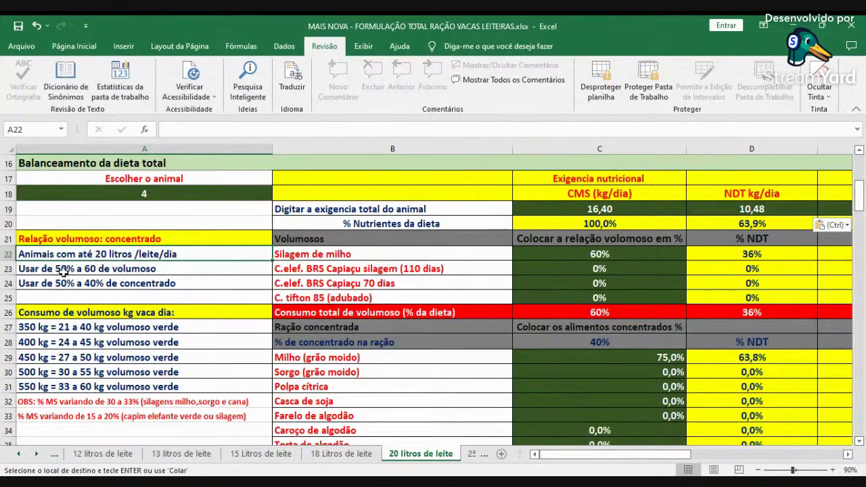
left_click(62, 270)
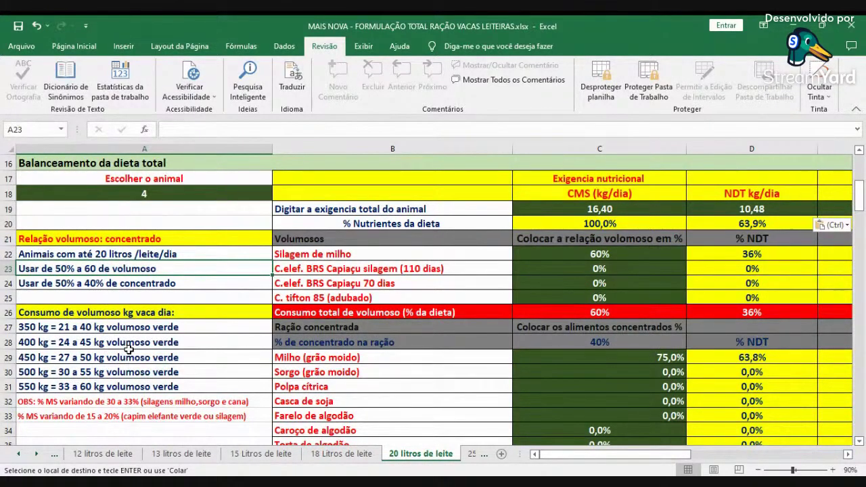
Step: Examine the "Silagem de milho" row across its nutrient, cost and diet-share columns, through "Consumo volumoso (kg/cab/dia)"
left_click(607, 254)
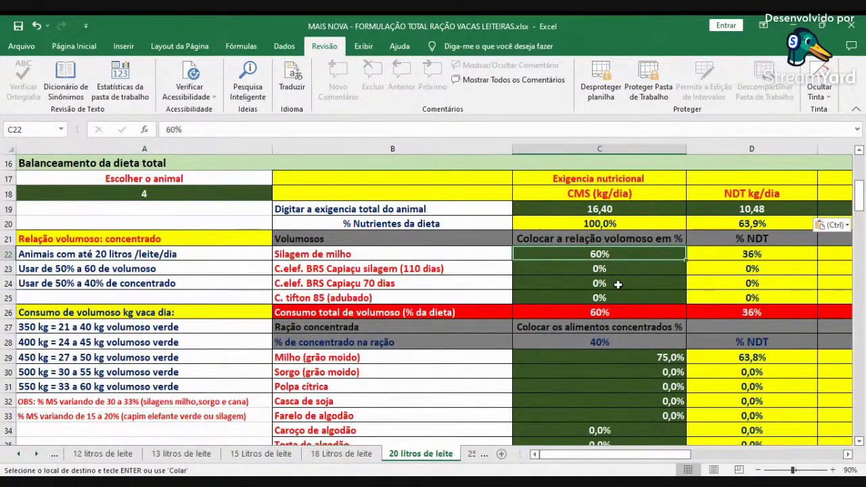
key("Escape")
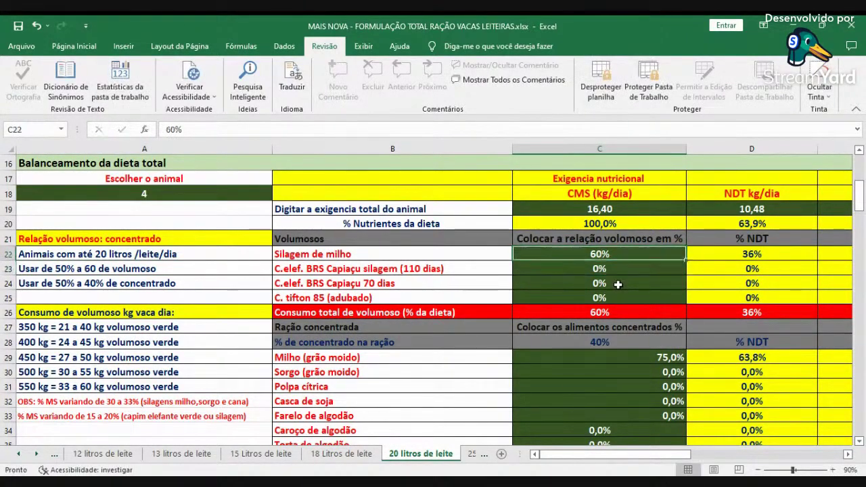
key("Right")
key("Right")
key("Right")
key("Right")
key("Right")
key("Right")
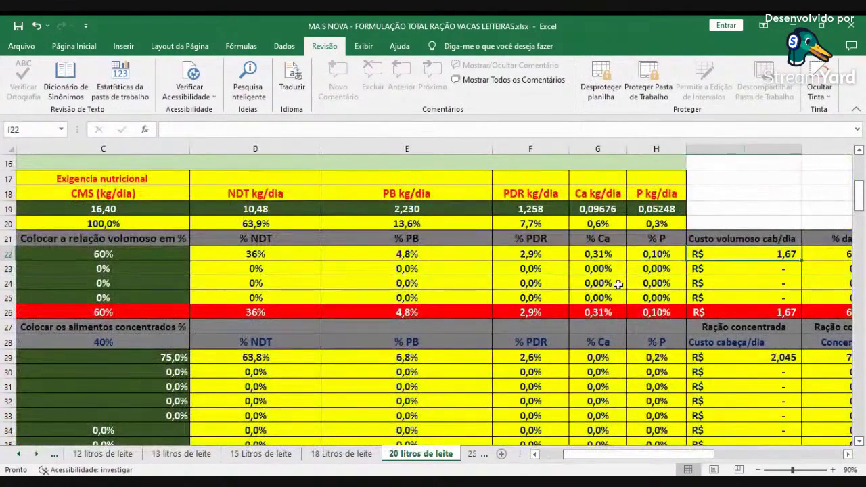
key("Right")
key("Right")
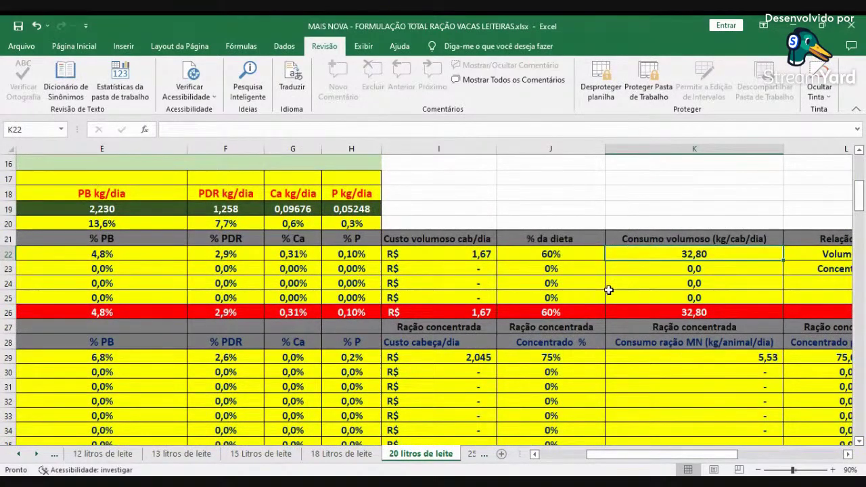
Step: On the "CONSUMO DE VOLUMOSO" sheet, check the corn silage dry matter percentage and green matter intake for the entered body weight
left_click(20, 455)
left_click(21, 455)
left_click(21, 455)
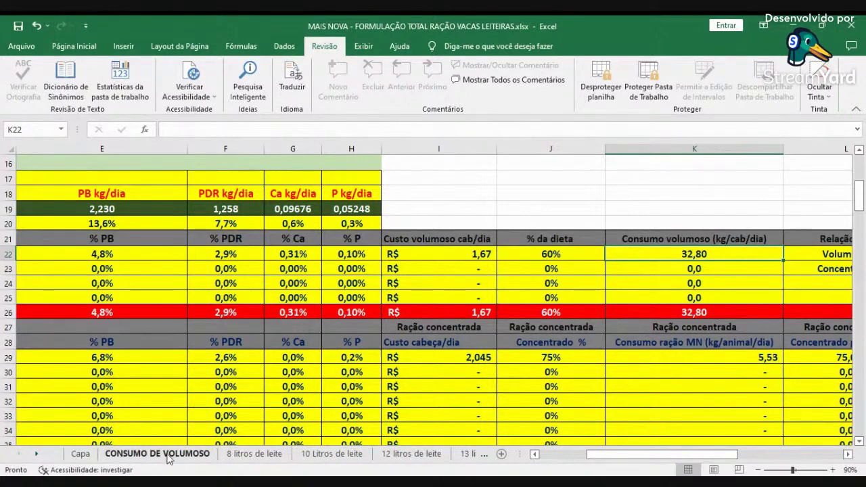
left_click(169, 454)
left_click(123, 291)
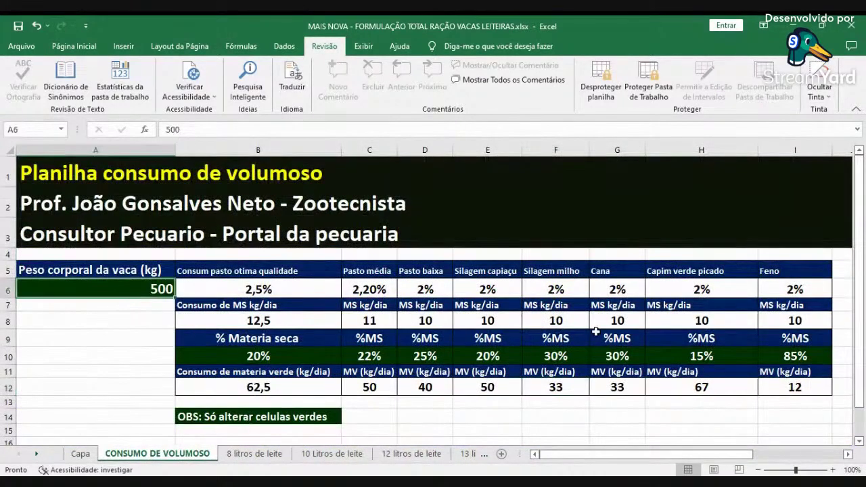
left_click(542, 271)
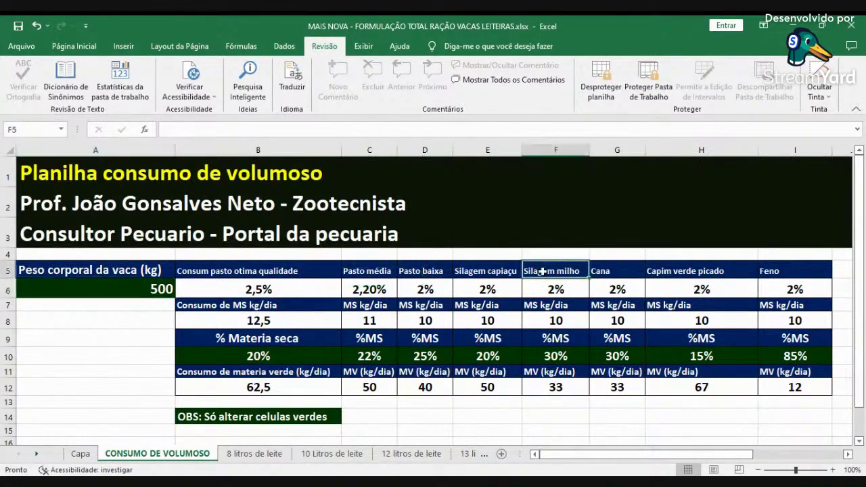
left_click(142, 292)
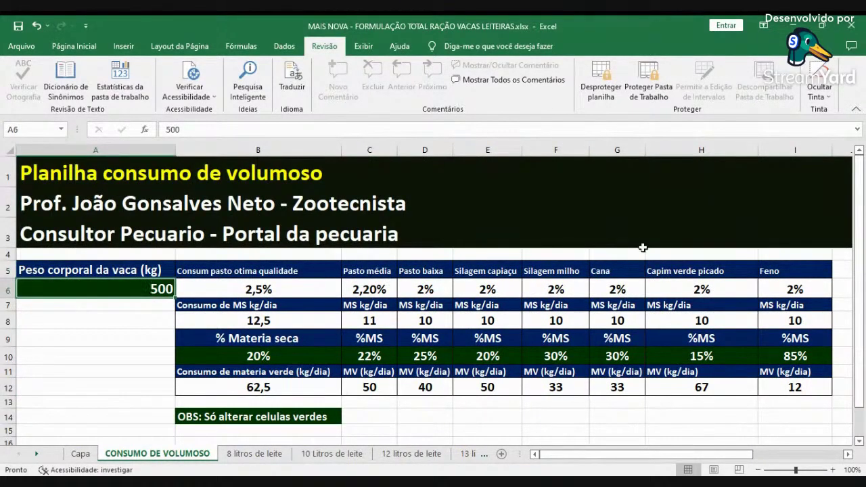
left_click(552, 271)
left_click(562, 356)
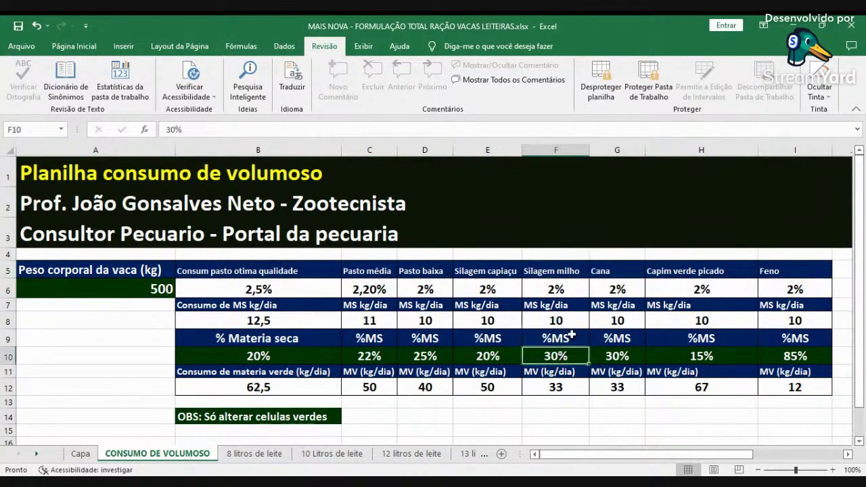
left_click(572, 386)
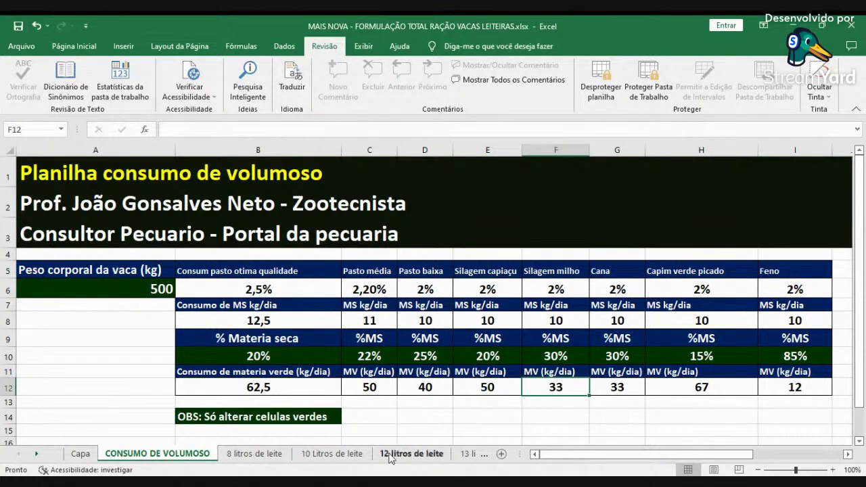
Step: Return to the "20 litros de leite" sheet and compare the corn silage share with the recommended forage range
left_click(426, 453)
left_click(460, 453)
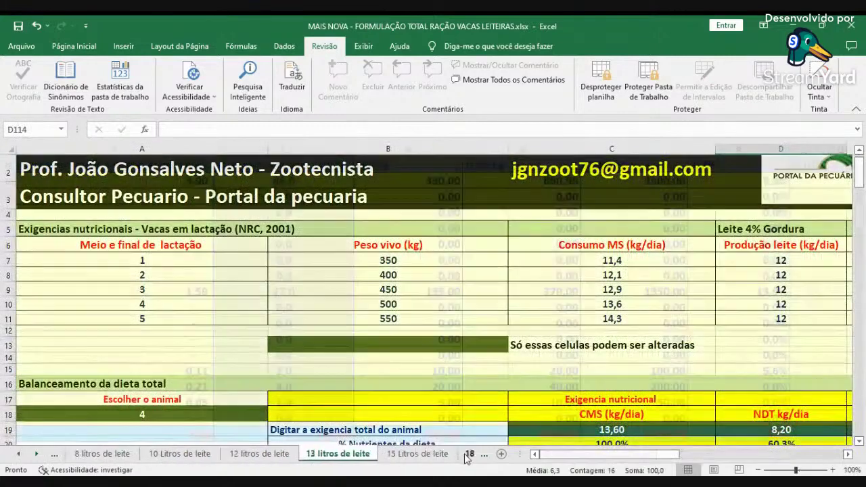
left_click(466, 453)
left_click(471, 456)
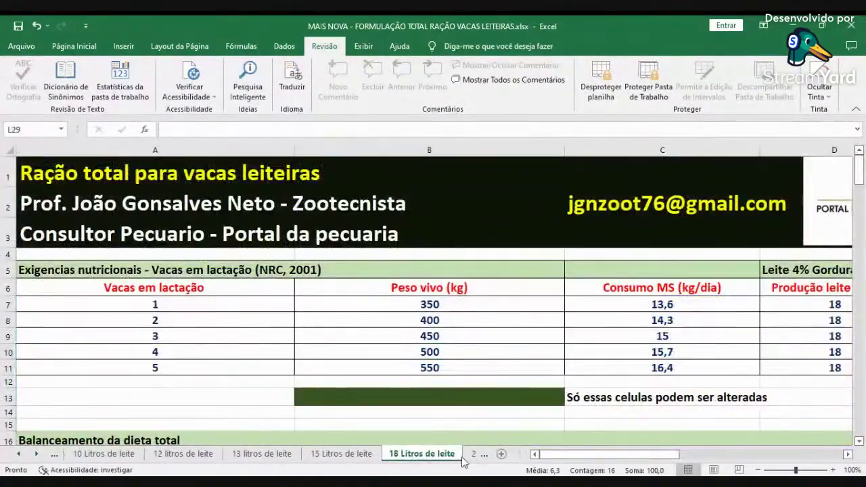
left_click(466, 454)
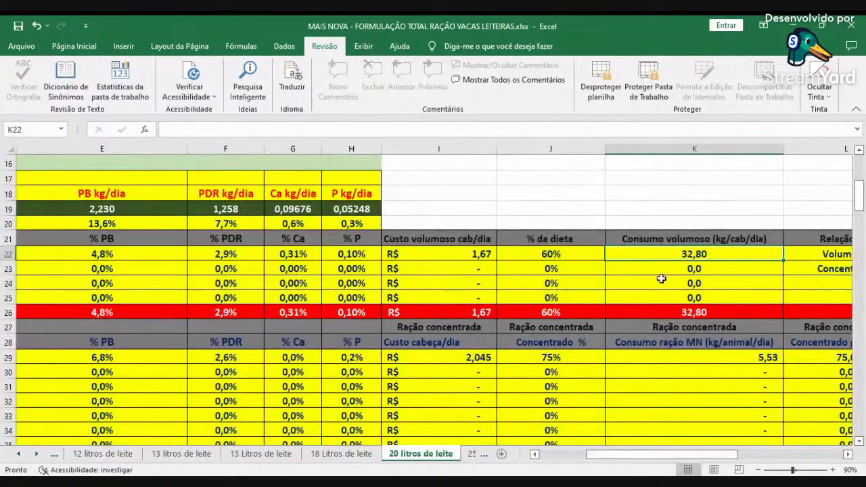
left_click(545, 455)
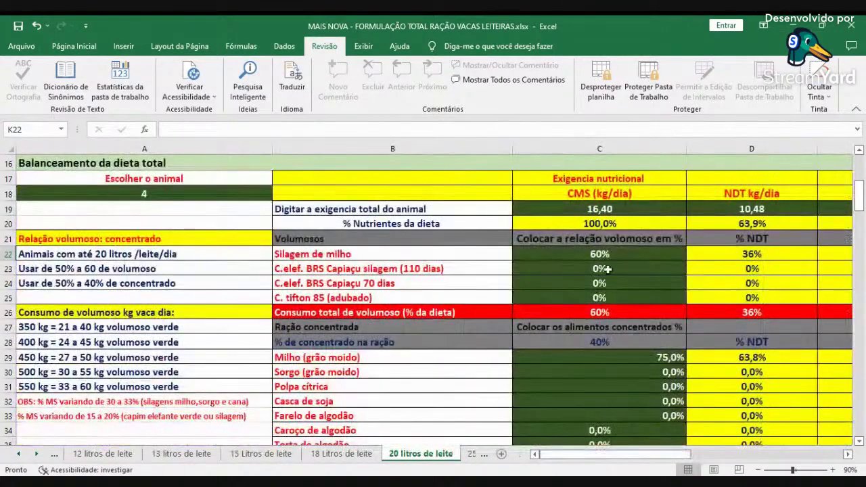
left_click(639, 253)
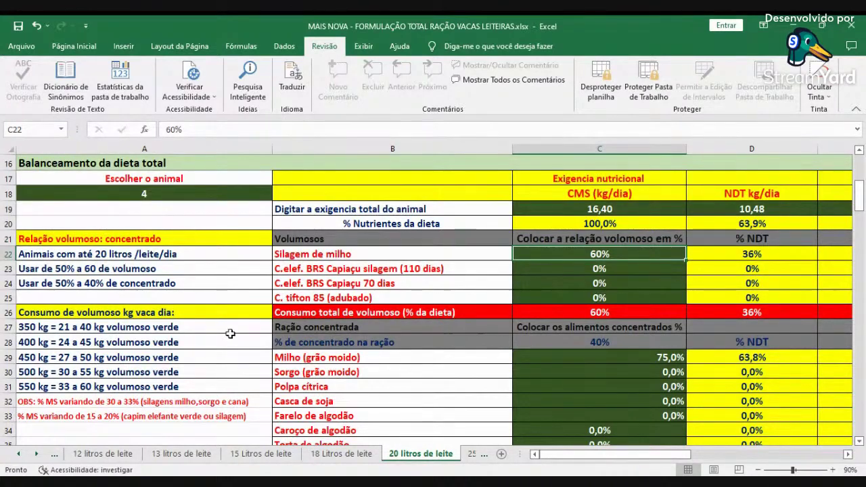
left_click_drag(108, 277, 102, 269)
left_click(95, 270)
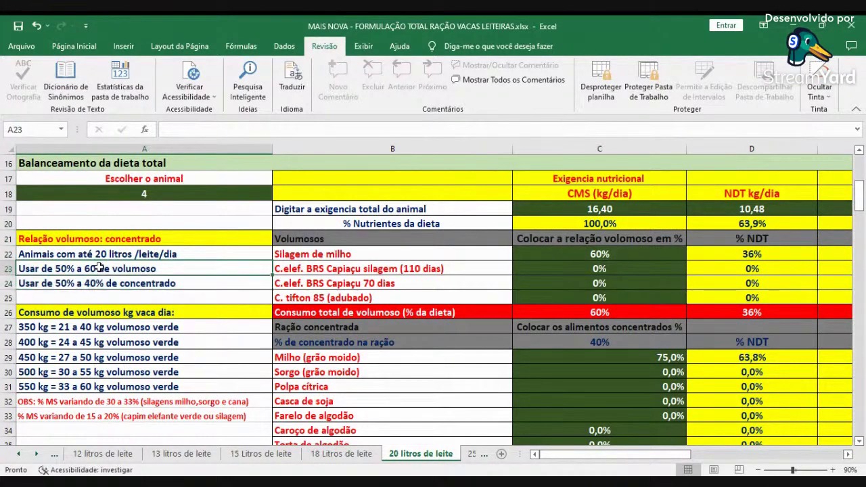
Step: Review the concentrate ingredient percentages, including ground corn and soybean meal, down to the requirement fulfilment rows
scroll(649, 293, "down", 1)
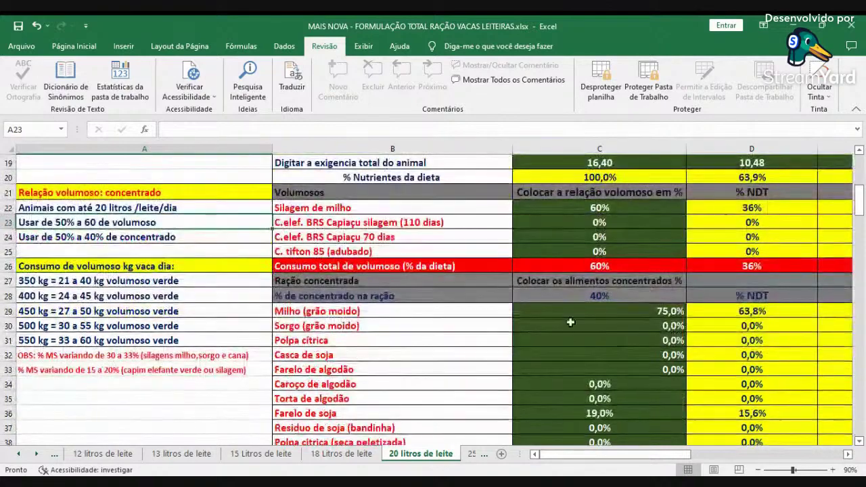
scroll(687, 313, "down", 2)
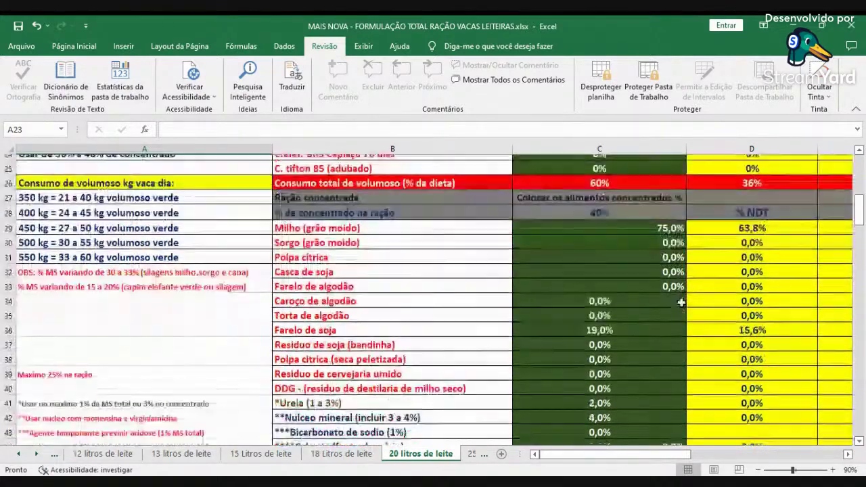
left_click(634, 225)
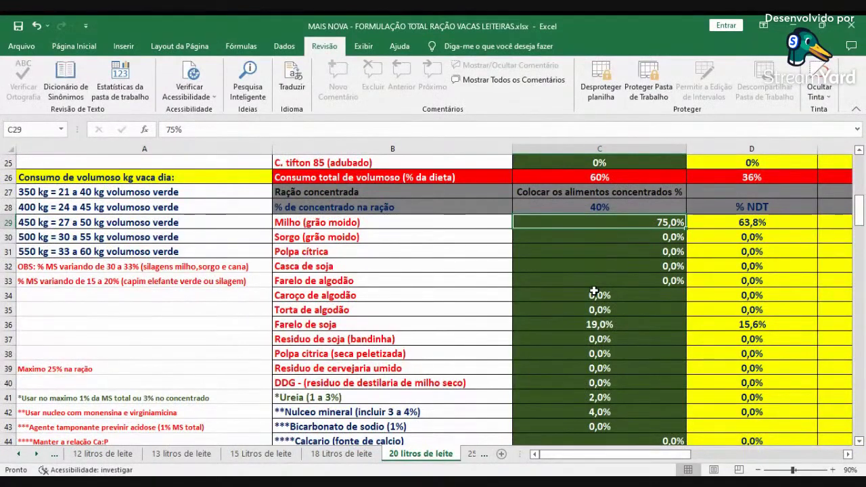
left_click(630, 321)
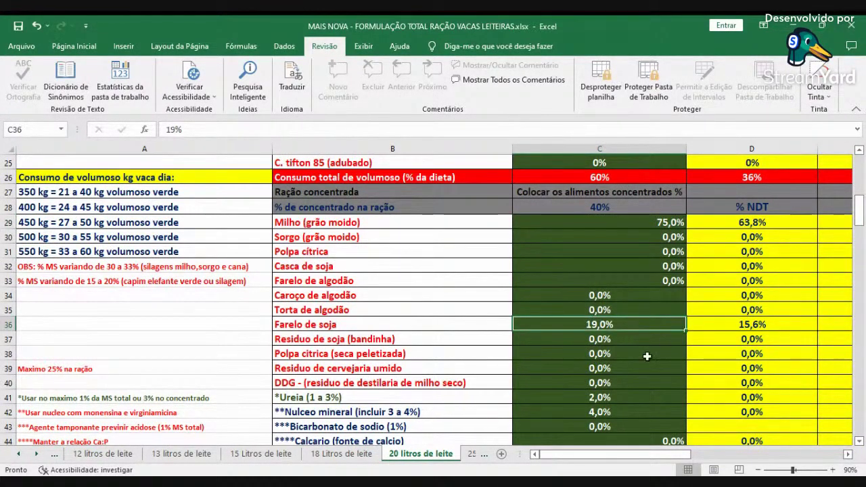
scroll(647, 356, "down", 2)
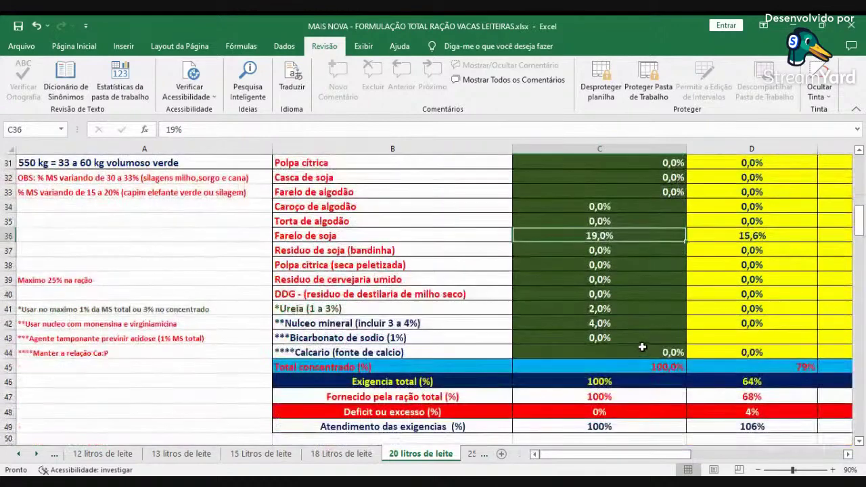
Step: Check the urea and mineral nucleus percentages in the concentrate, along with the "Total concentrado (%)" cell in the dry matter column
left_click(598, 308)
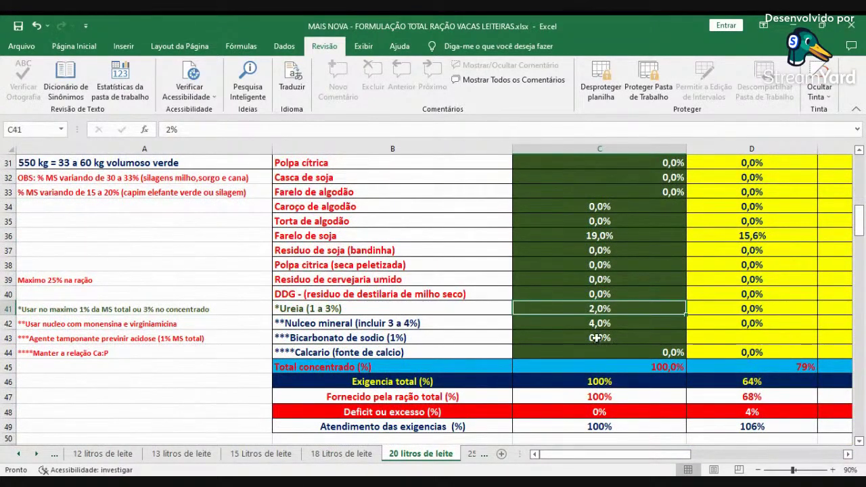
left_click(596, 325)
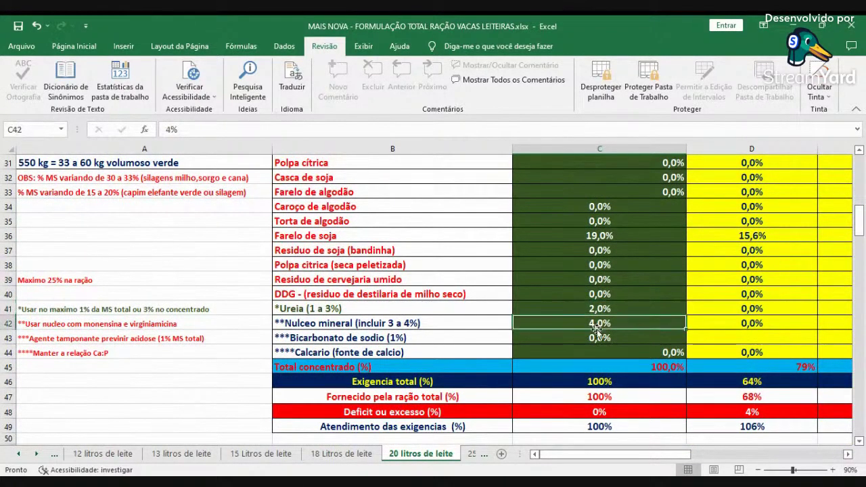
scroll(636, 326, "down", 1)
left_click(636, 326)
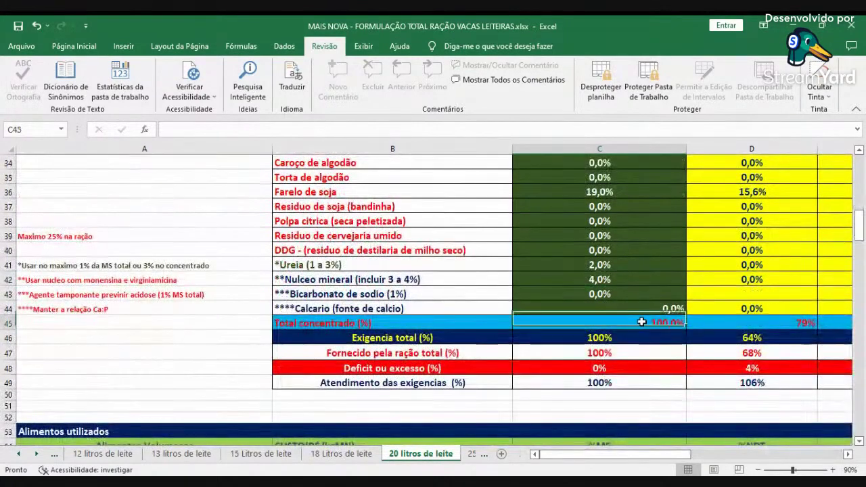
Step: Compare the protein and NDT values across the "Total concentrado", "Exigencia total" and "Fornecido pela ração total" rows
left_click(847, 454)
left_click(688, 320)
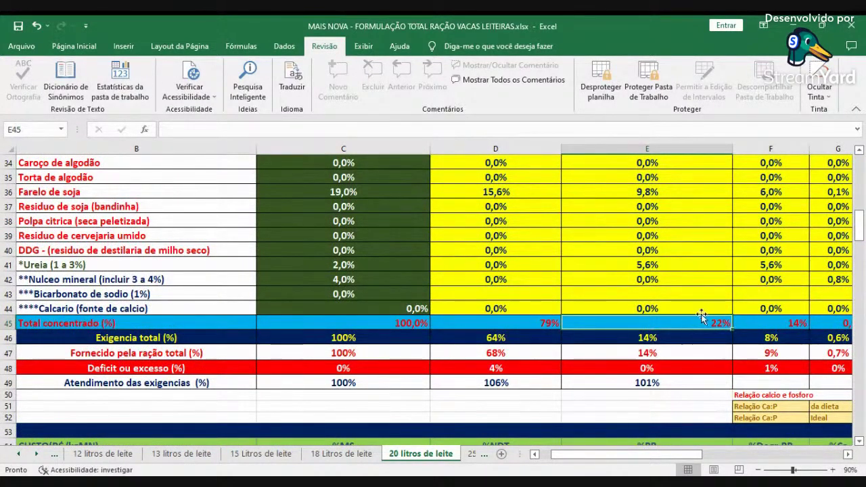
left_click(516, 325)
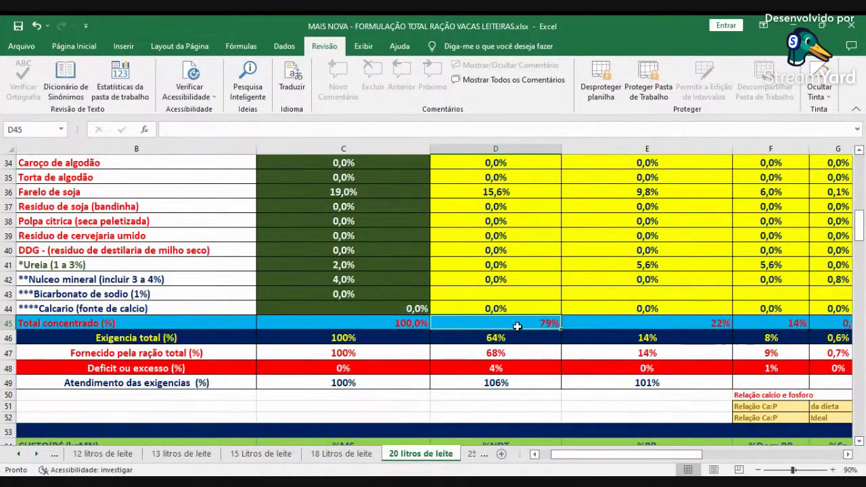
scroll(685, 304, "down", 1)
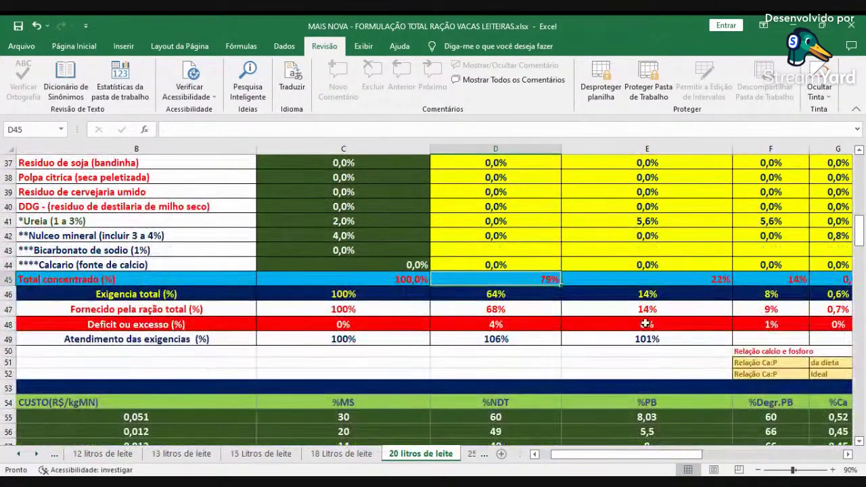
left_click(656, 294)
left_click(506, 298)
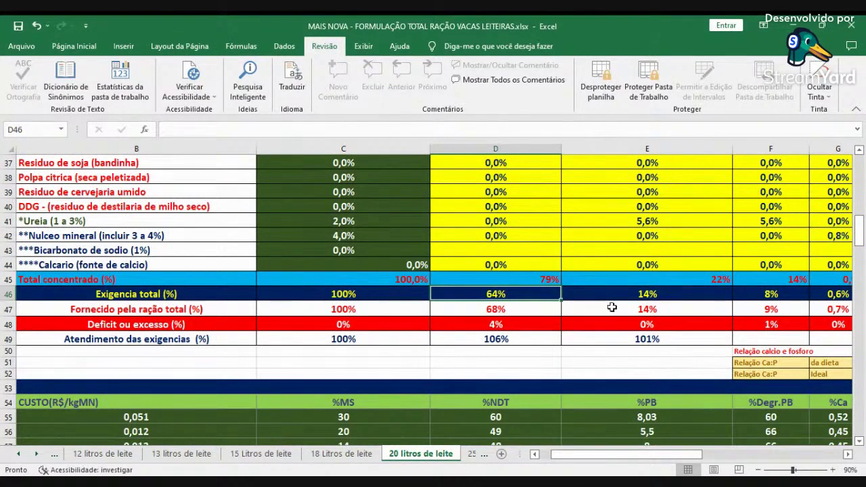
left_click(612, 308)
left_click(528, 315)
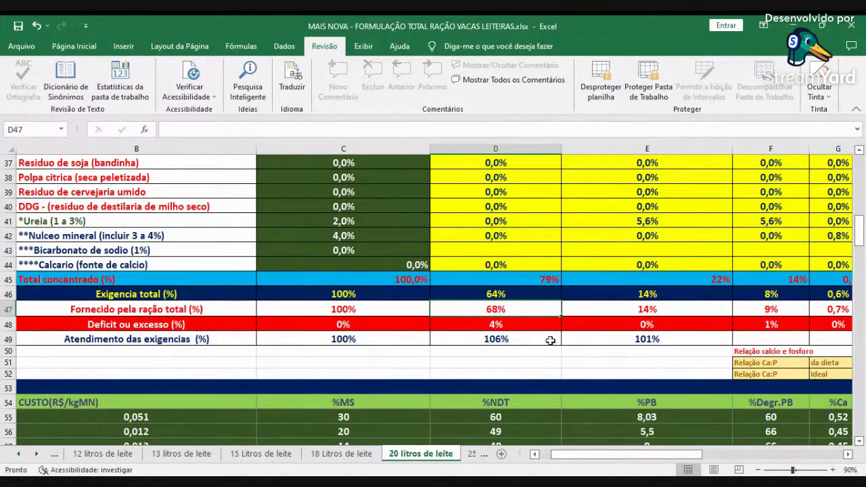
Step: Check requirement fulfilment for dry matter, NDT and protein, plus the deficit or excess of degradable protein, calcium and phosphorus
left_click(364, 346)
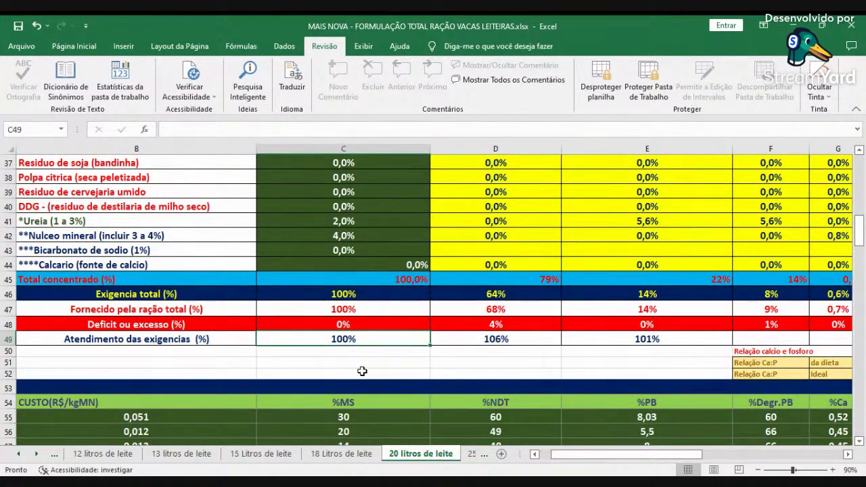
left_click(497, 340)
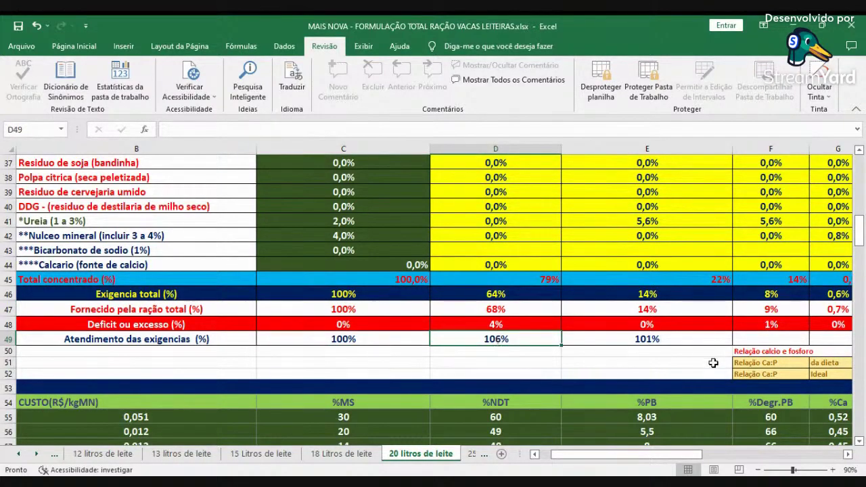
left_click(644, 341)
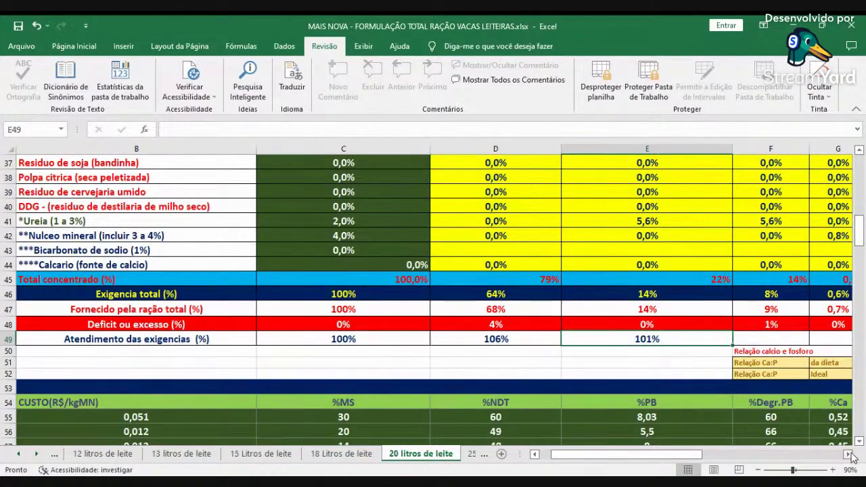
left_click(848, 454)
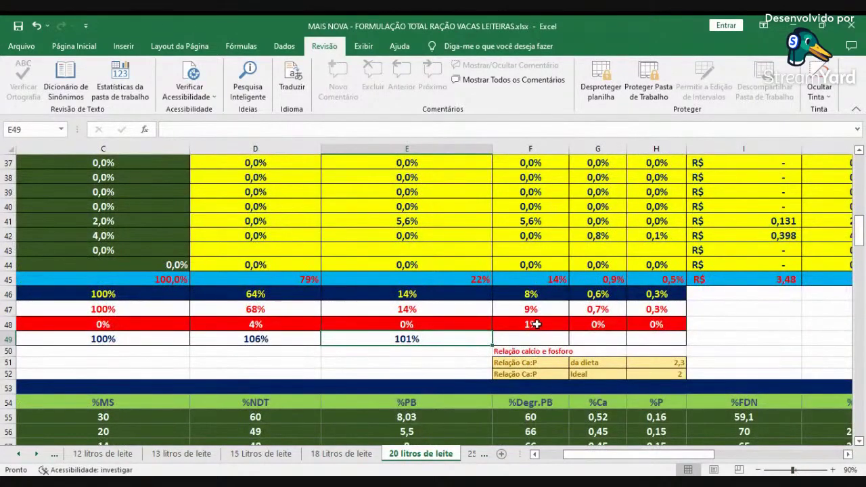
left_click(535, 324)
left_click(594, 325)
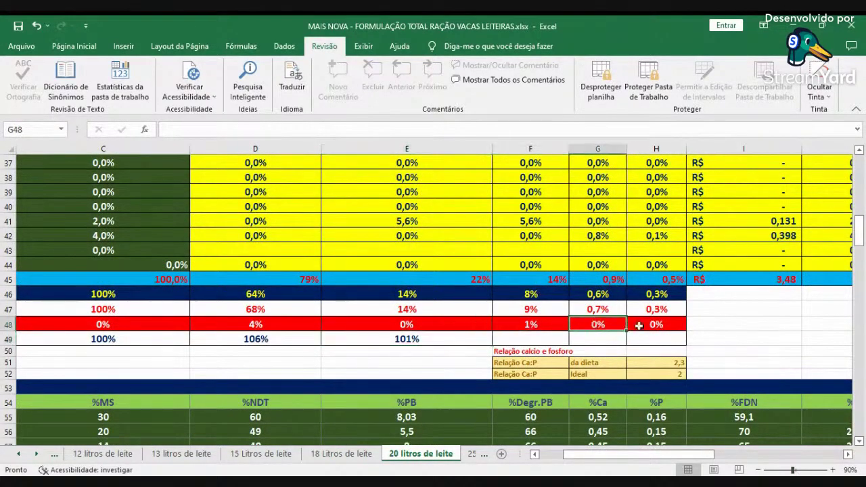
left_click(643, 325)
Step: Check the daily corn silage intake per cow and the total daily concentrate intake per animal
scroll(677, 337, "up", 6)
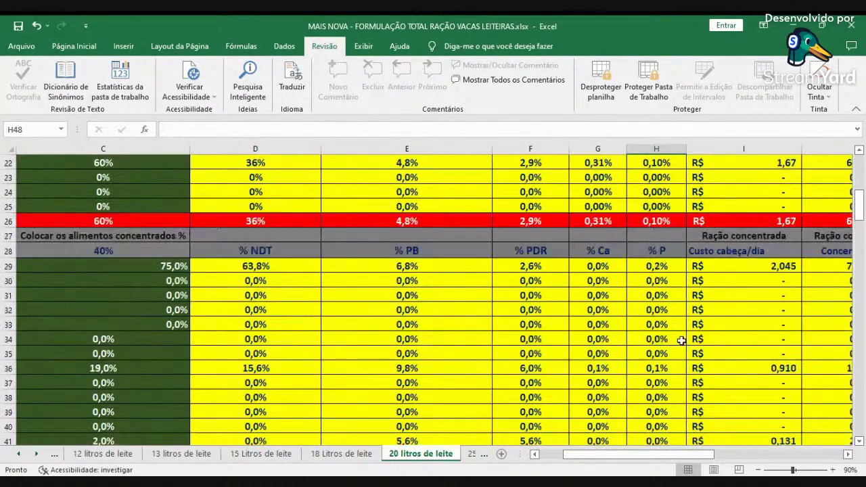
scroll(680, 337, "up", 1)
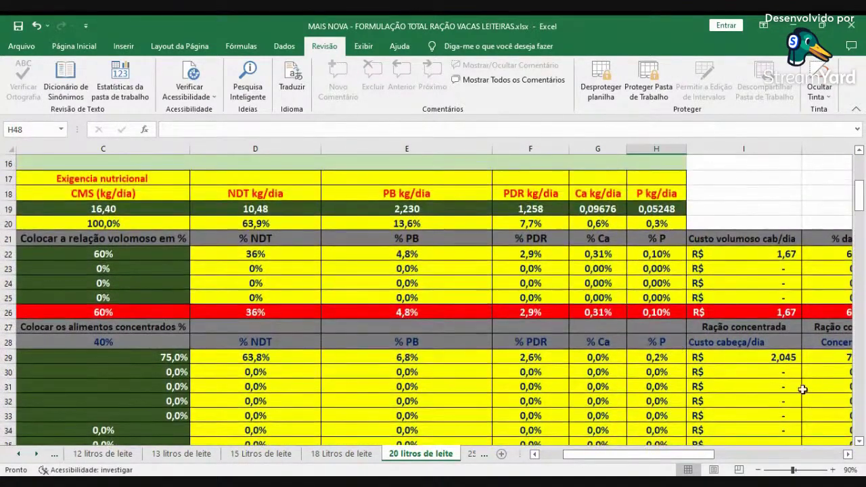
left_click(848, 454)
left_click(848, 455)
left_click(626, 259)
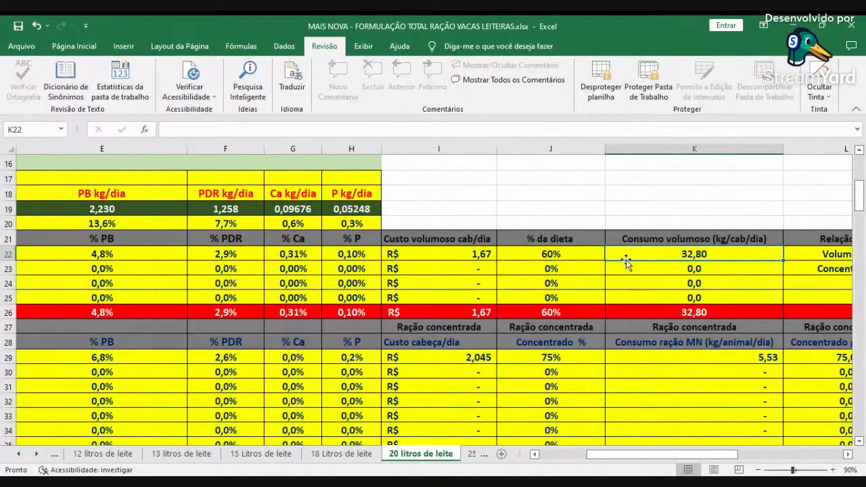
scroll(763, 293, "down", 5)
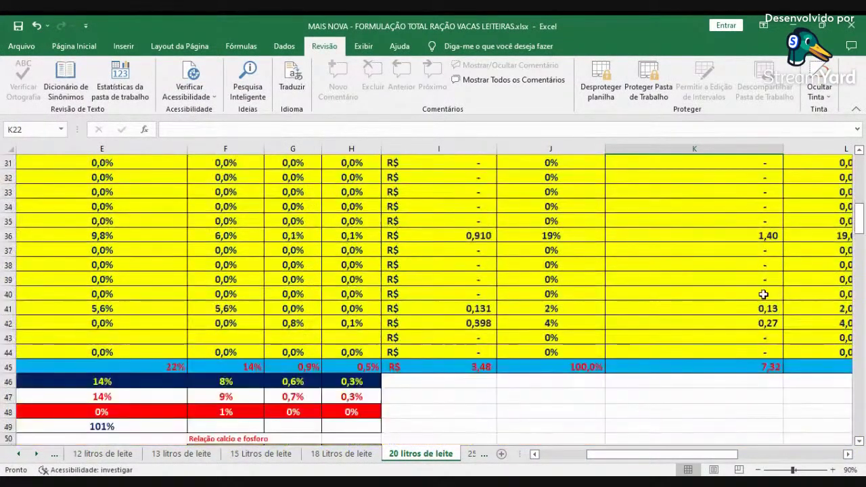
left_click(761, 366)
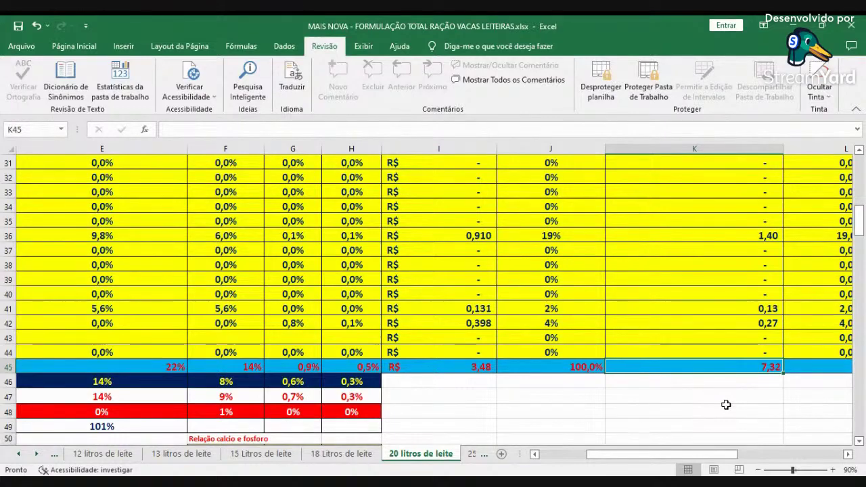
Step: Review the "Niveis garantia ração" table with its FDN and EE limits, beside the ration ingredient percentages
scroll(560, 422, "down", 3)
left_click(535, 454)
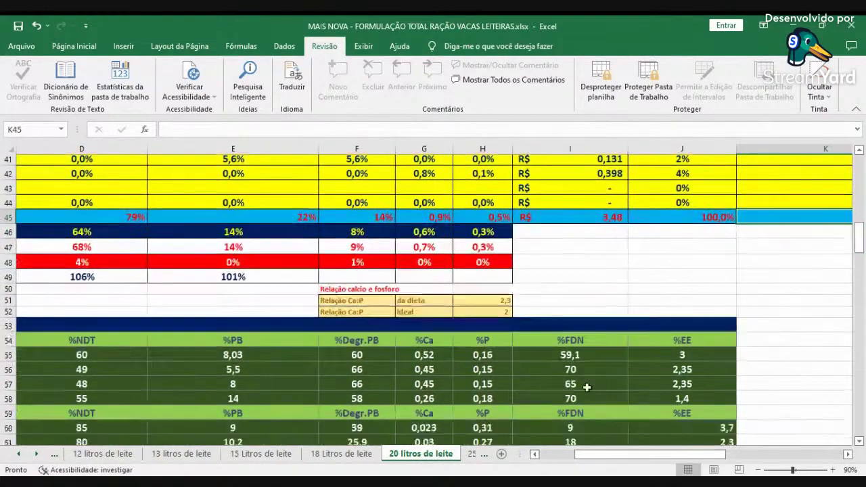
scroll(587, 387, "down", 10)
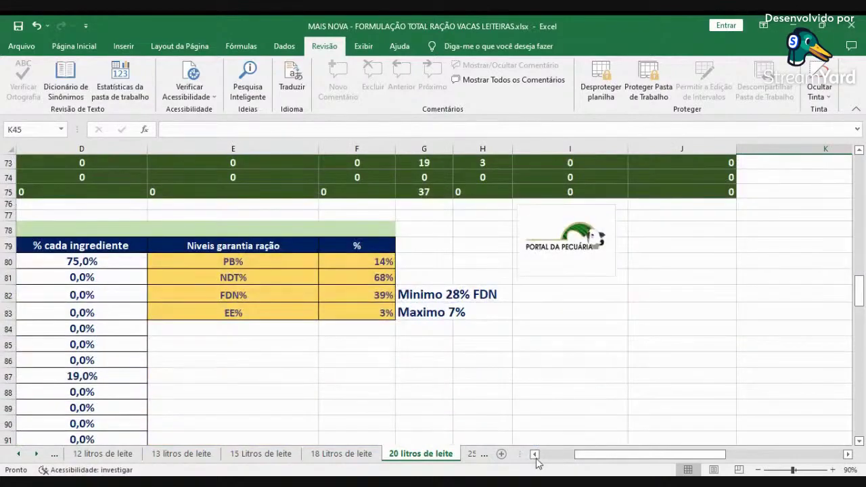
left_click(534, 453)
left_click(534, 454)
scroll(570, 399, "down", 2)
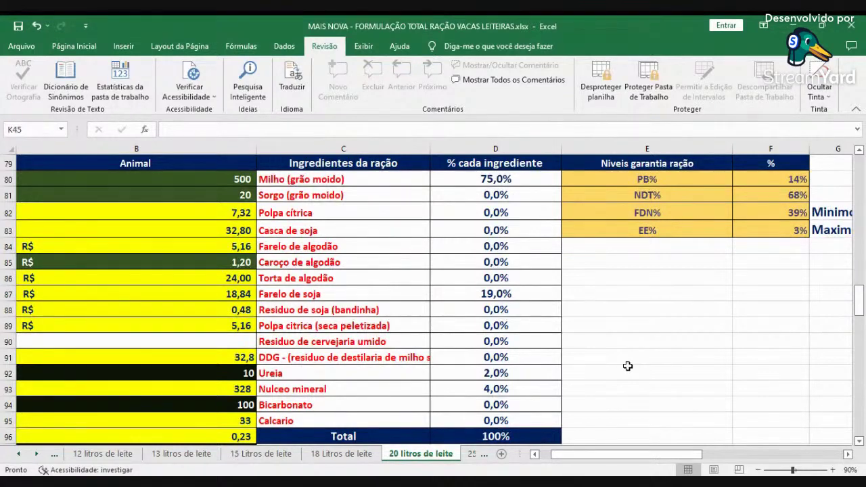
Step: Review the cost and forage planning figures, the lot division suggestions, and the "RELATORIO FINAL" through the per-lot quantities
left_click(549, 456)
scroll(452, 288, "down", 3)
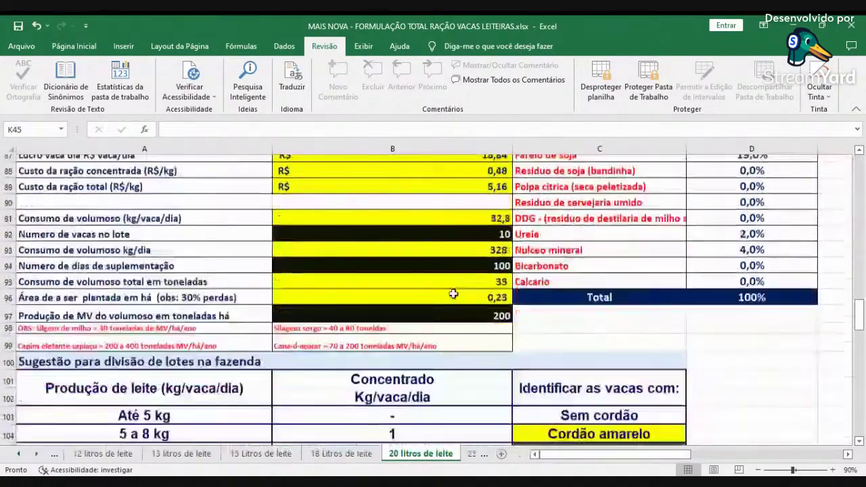
scroll(453, 294, "down", 6)
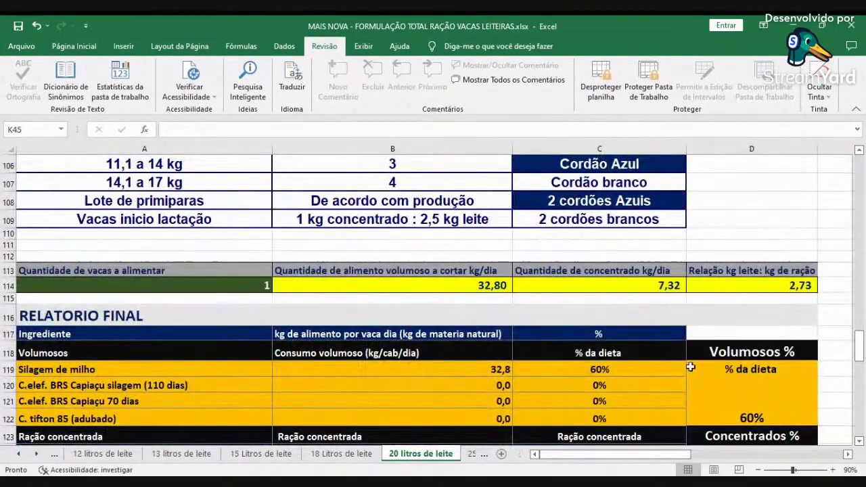
scroll(685, 372, "down", 15)
scroll(646, 394, "up", 5)
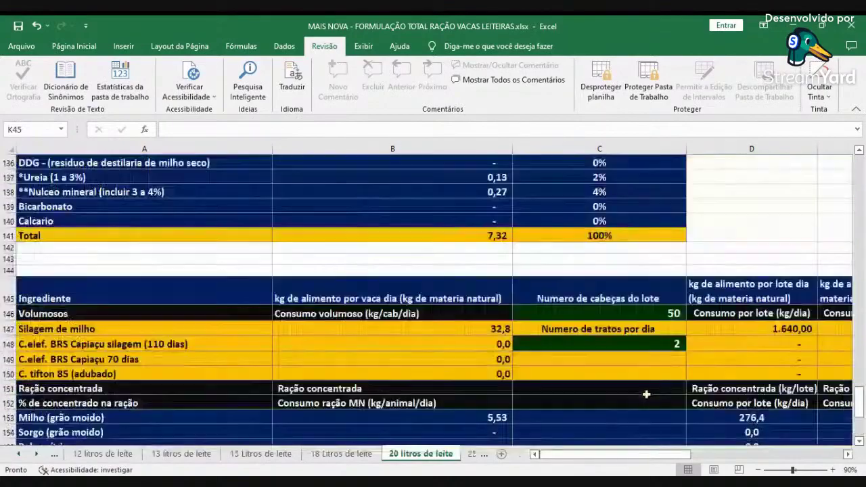
Step: Go back to the beginning of the "20 litros de leite" sheet and open the "Capa" cover sheet
scroll(646, 394, "up", 20)
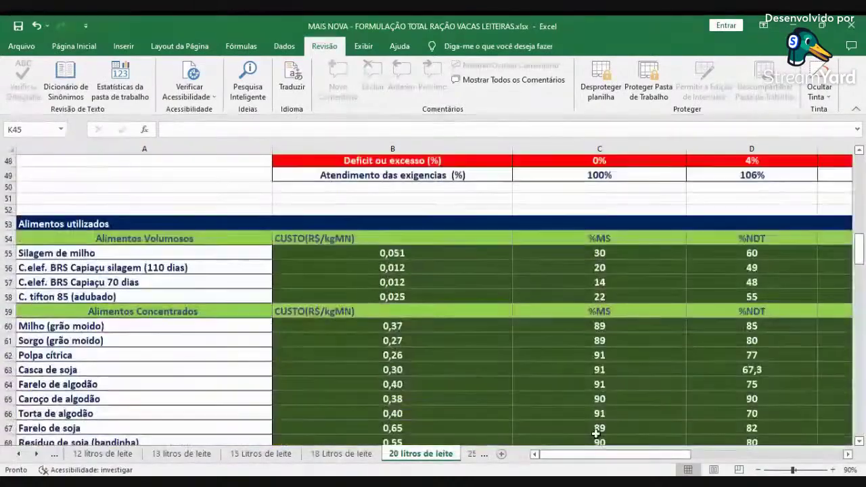
scroll(595, 433, "up", 16)
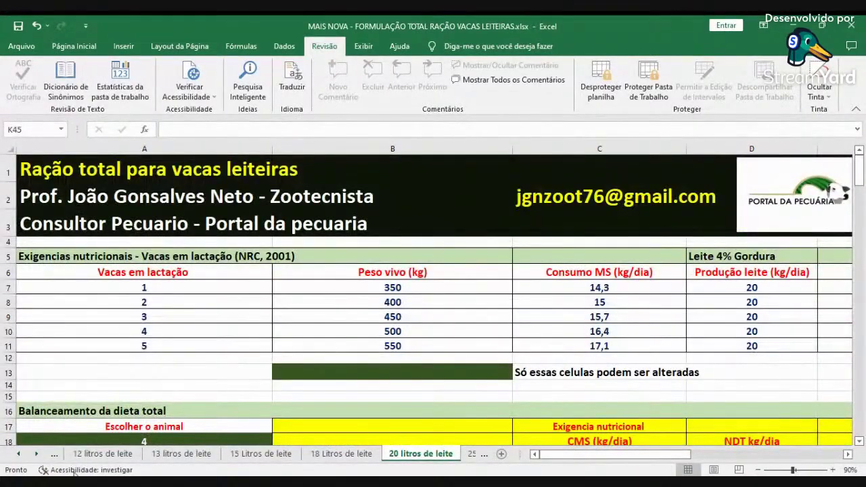
left_click(18, 455)
left_click(19, 456)
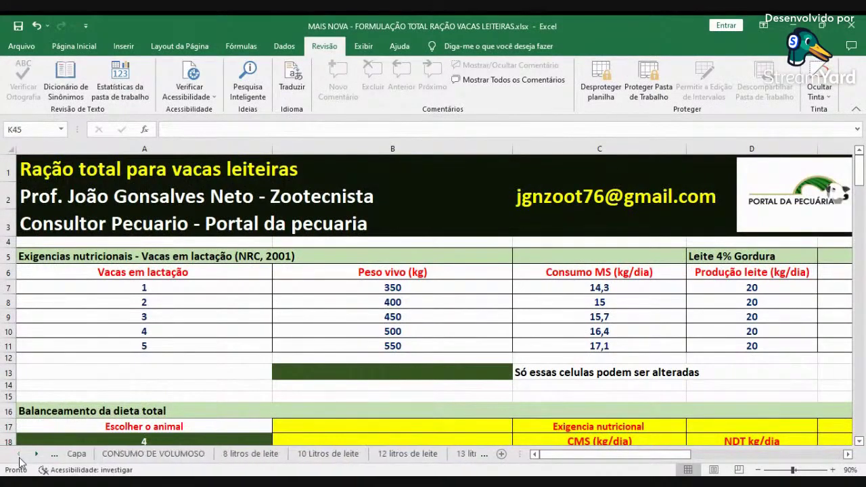
left_click(84, 454)
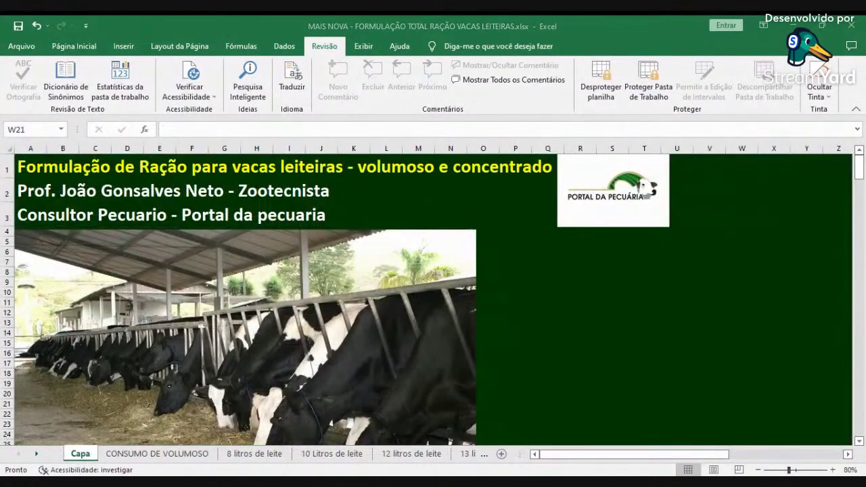